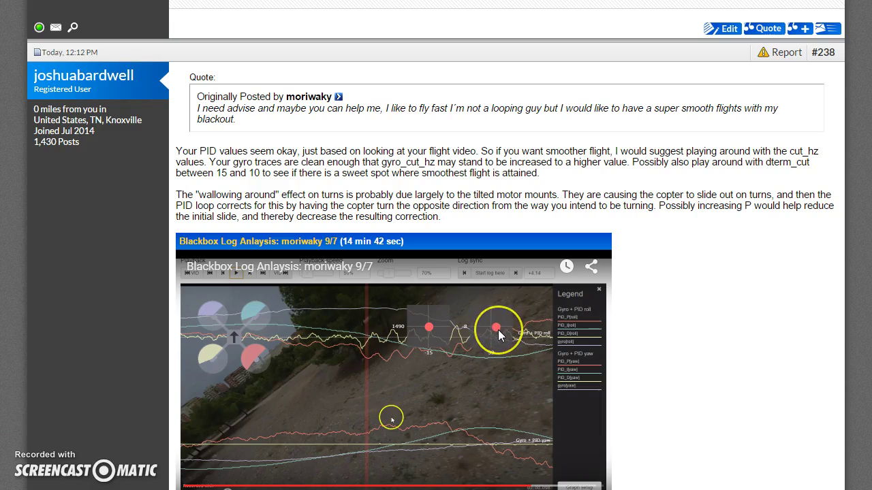
Step: Scroll the thread to the bottom and back up to reply post #239
scroll(337, 284, "down", 20)
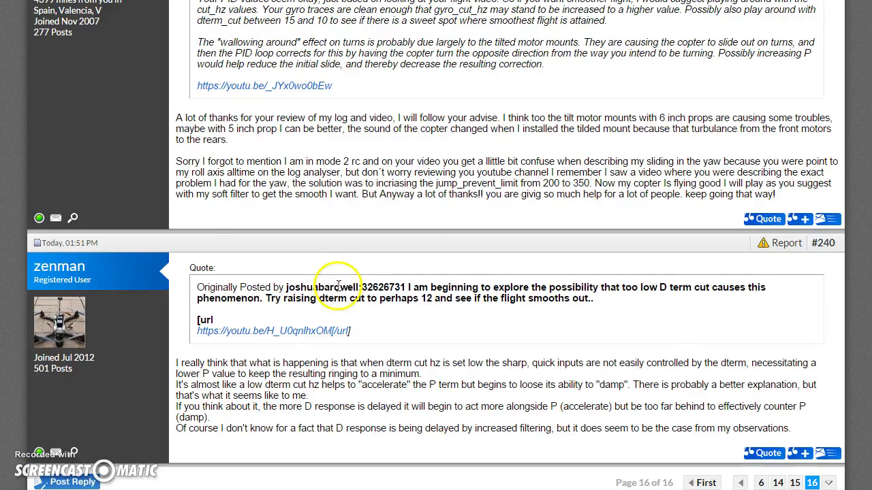
scroll(337, 293, "up", 4)
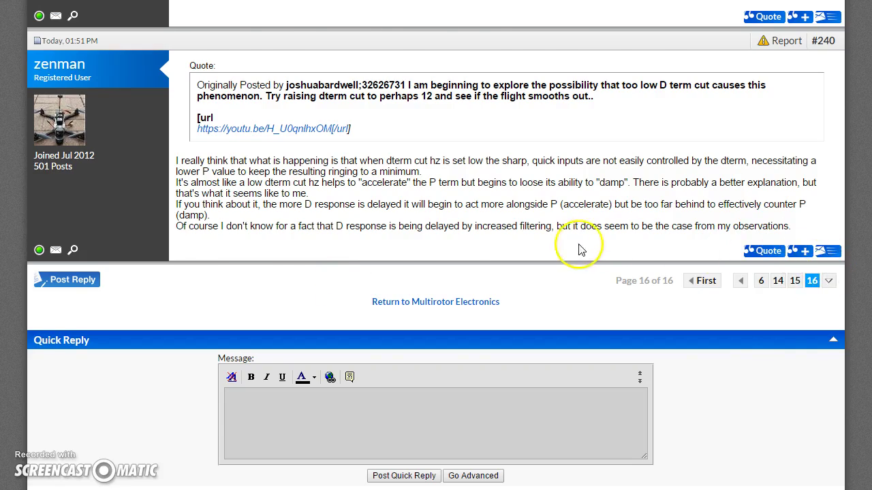
scroll(570, 250, "up", 1)
scroll(262, 197, "up", 4)
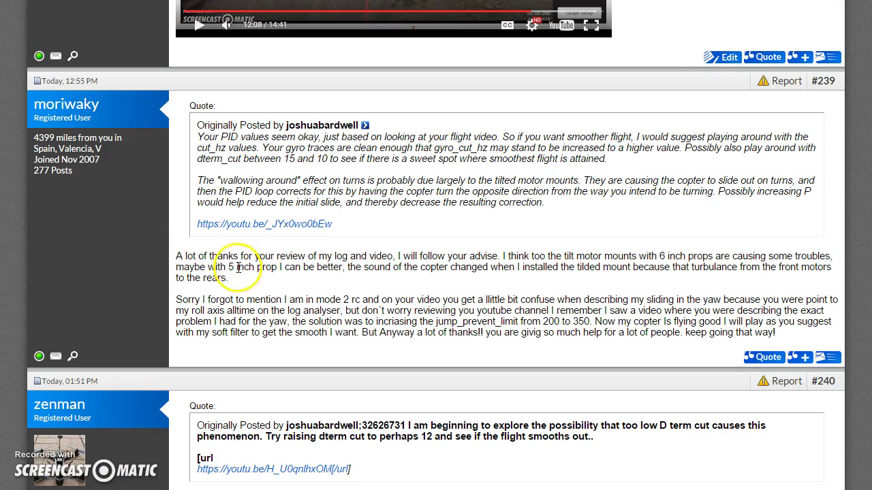
Step: Select the sentence about flying in mode 2, then clear the selection
left_click_drag(188, 298, 343, 298)
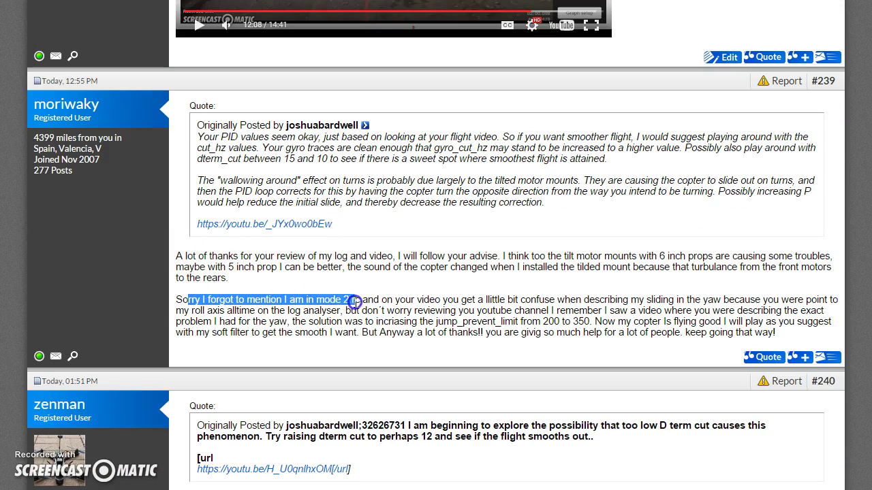
left_click(325, 320)
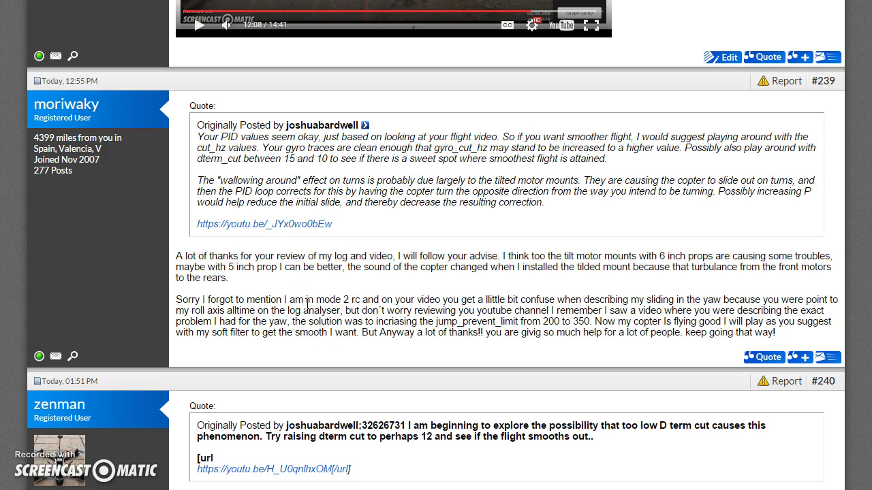
left_click(266, 279)
left_click(267, 312)
left_click(316, 412)
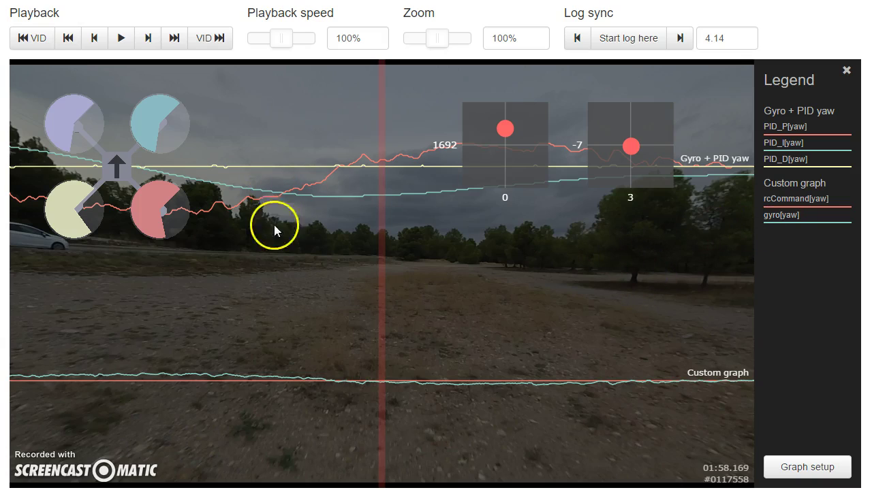
Step: In graph setup, delete the PID yaw and rcCommand[yaw] fields and add a new Custom graph
left_click(811, 467)
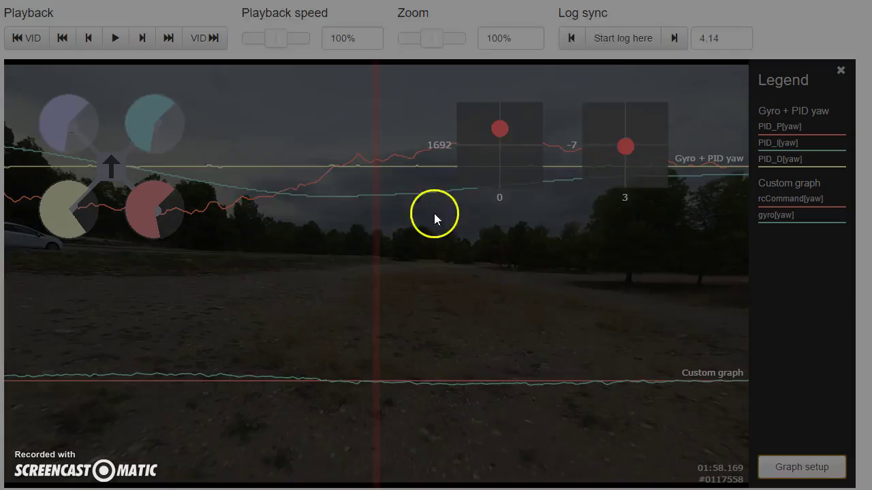
left_click(437, 84)
left_click(436, 84)
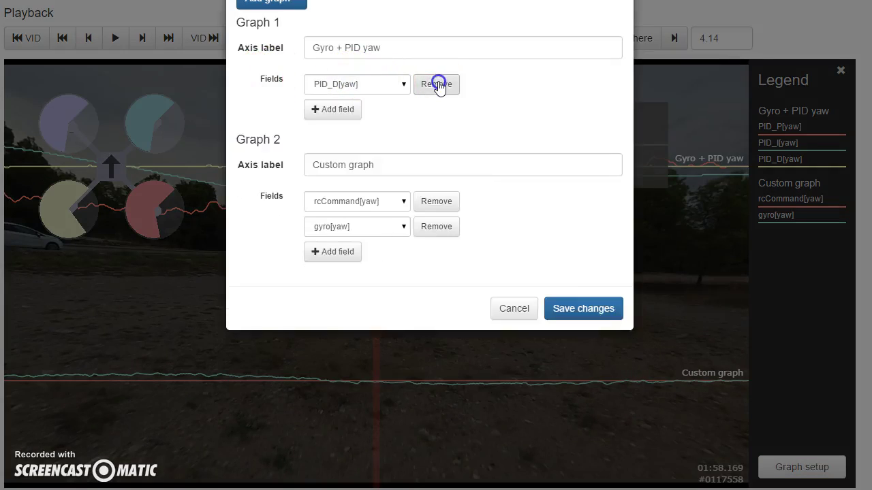
left_click(436, 84)
left_click(436, 84)
left_click(437, 84)
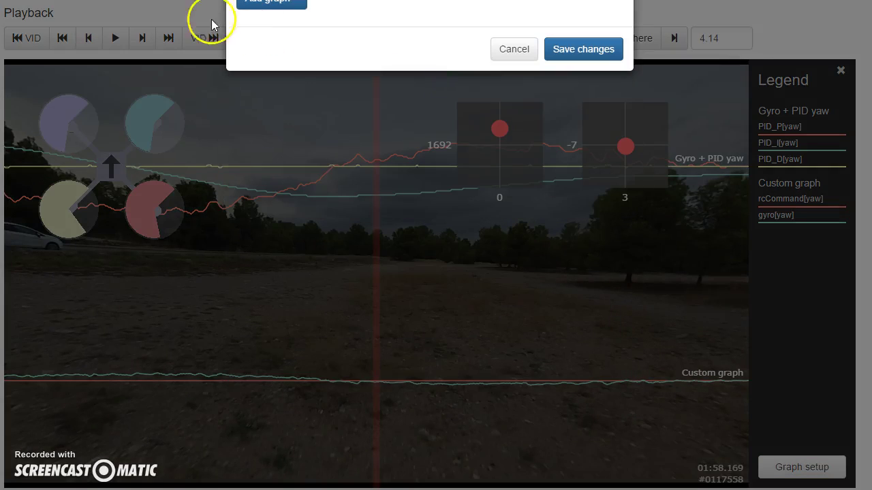
left_click(253, 6)
left_click(267, 24)
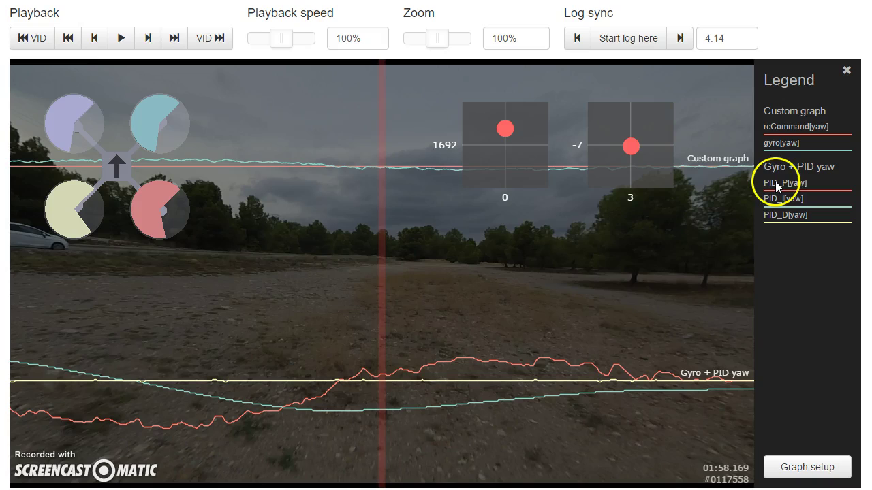
Step: Nudge the log back slightly and play the flight log with its video
left_click_drag(548, 286, 557, 290)
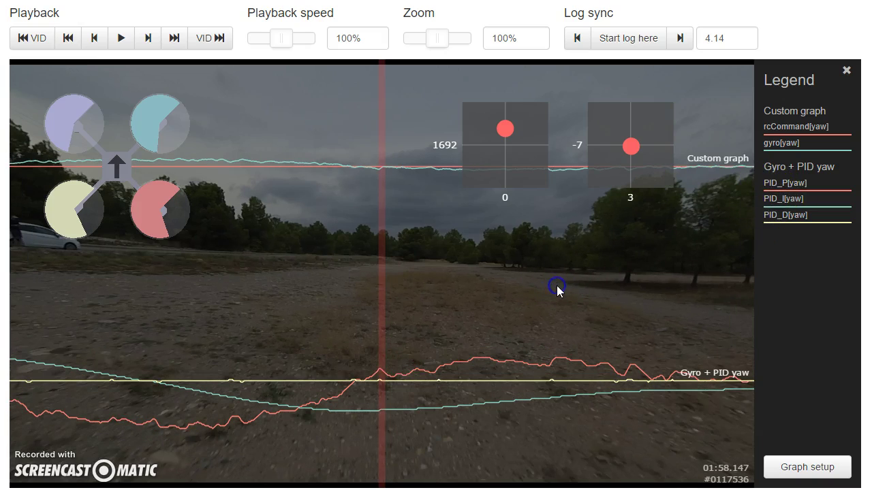
left_click(124, 43)
left_click(119, 43)
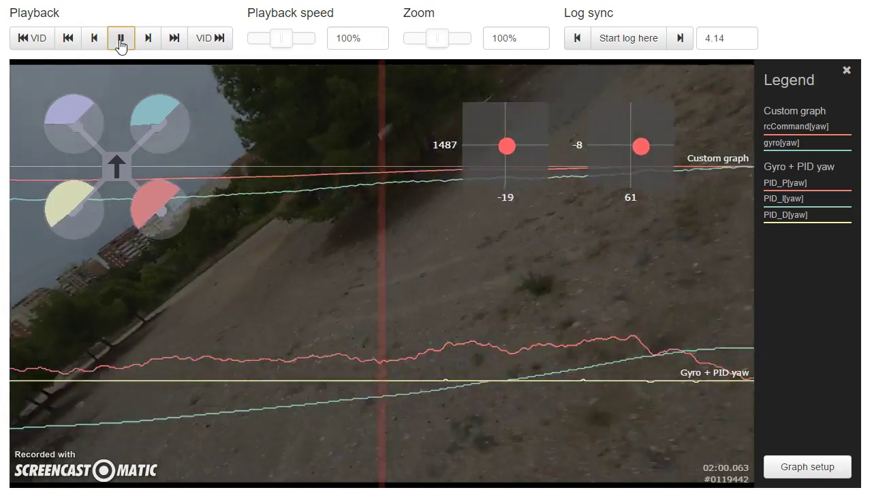
Step: Scrub the traces back and forth from 01:59.309 through 02:00.260 into the turn
left_click_drag(378, 330, 856, 334)
left_click_drag(392, 338, 616, 329)
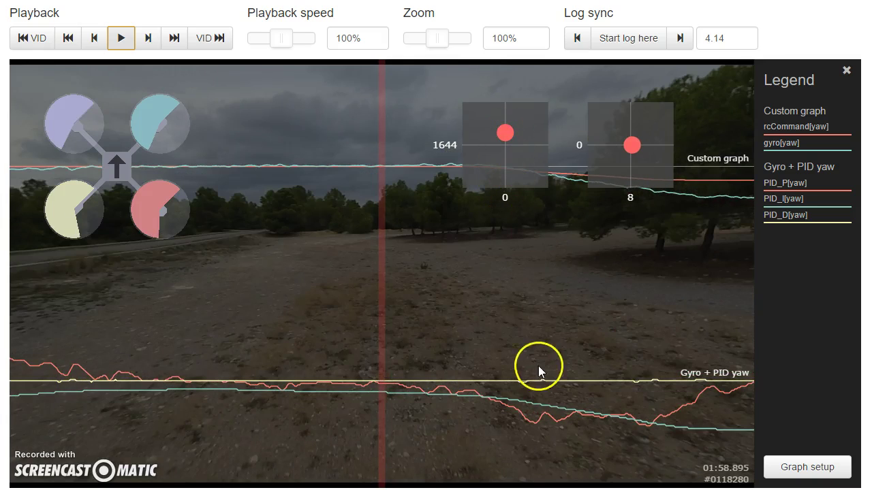
left_click_drag(549, 343, 405, 352)
left_click_drag(493, 355, 12, 369)
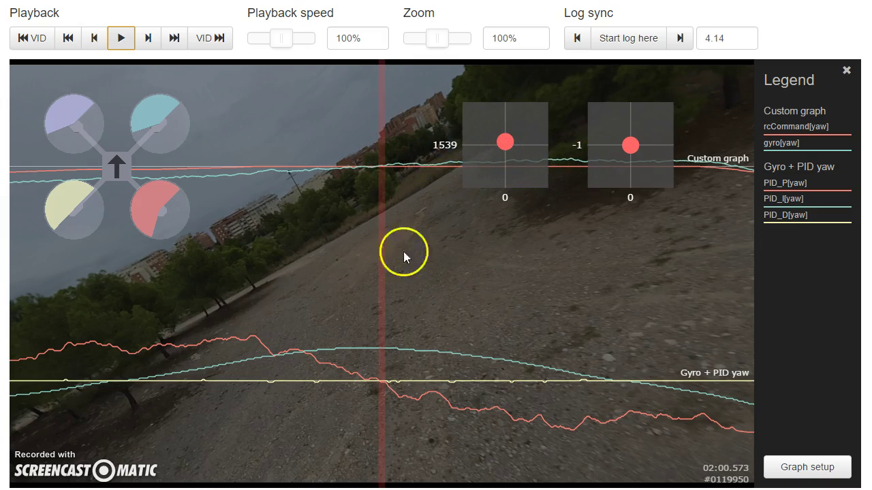
left_click_drag(392, 227, 613, 212)
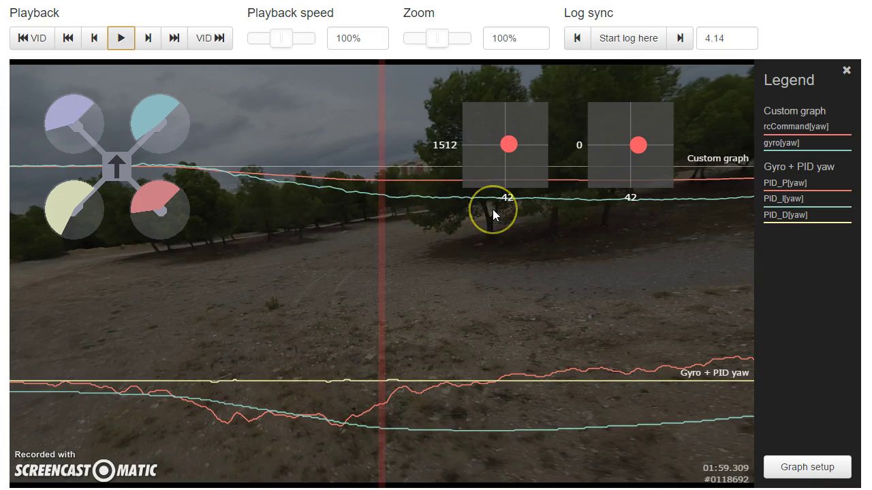
left_click_drag(486, 232, 166, 279)
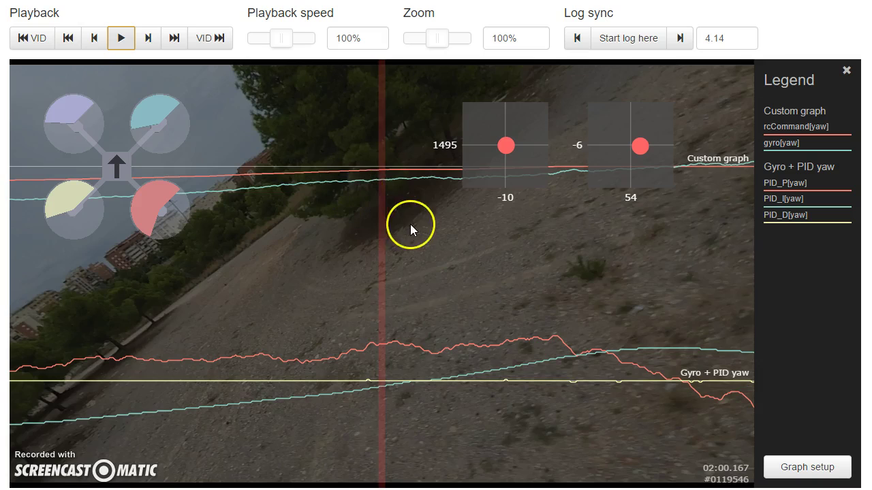
left_click_drag(409, 228, 381, 228)
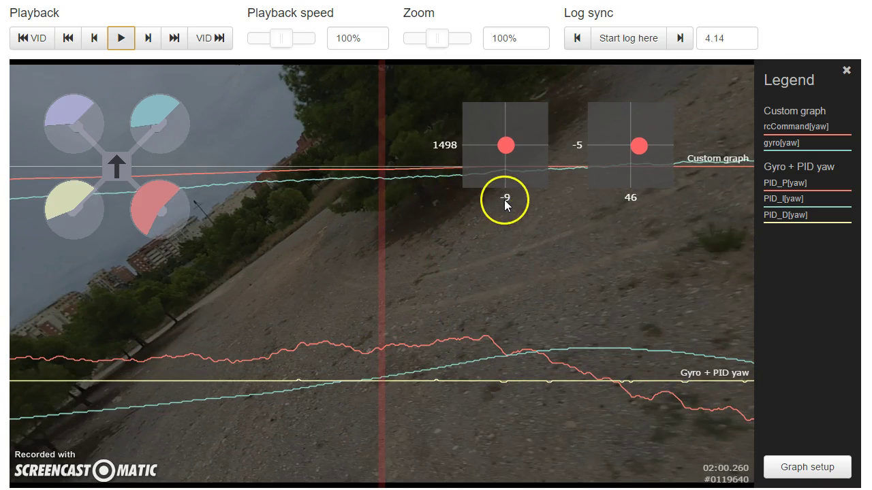
left_click_drag(309, 174, 251, 190)
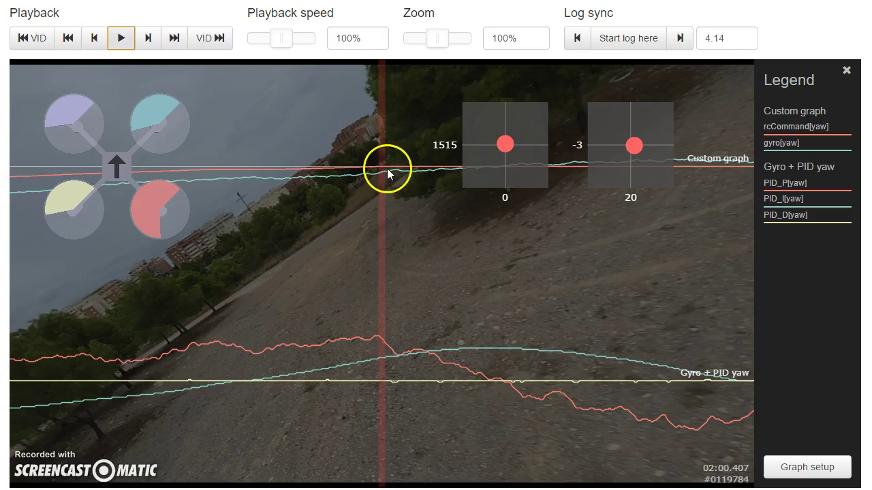
Step: Step through the turn from 02:00.566 to 02:01.014, then rewind to about 02:00.6
left_click_drag(385, 174, 339, 216)
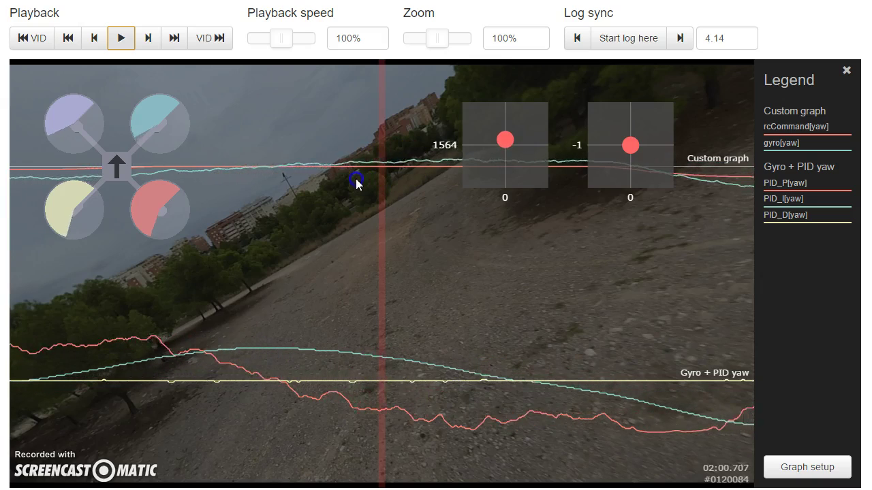
left_click(329, 187)
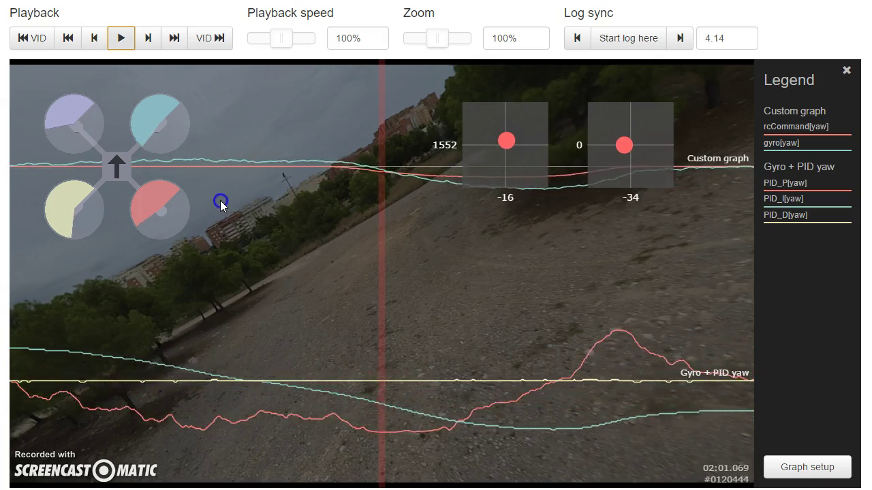
left_click_drag(225, 205, 233, 202)
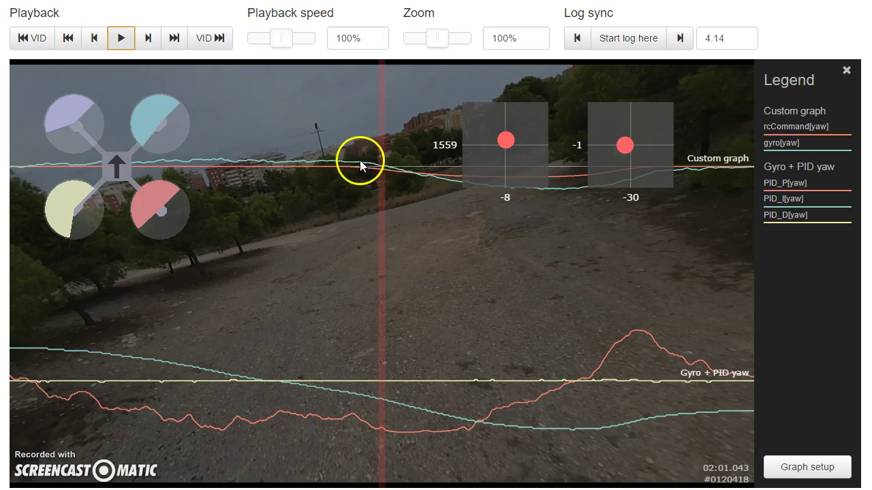
left_click_drag(562, 203, 545, 207)
left_click_drag(347, 169, 171, 166)
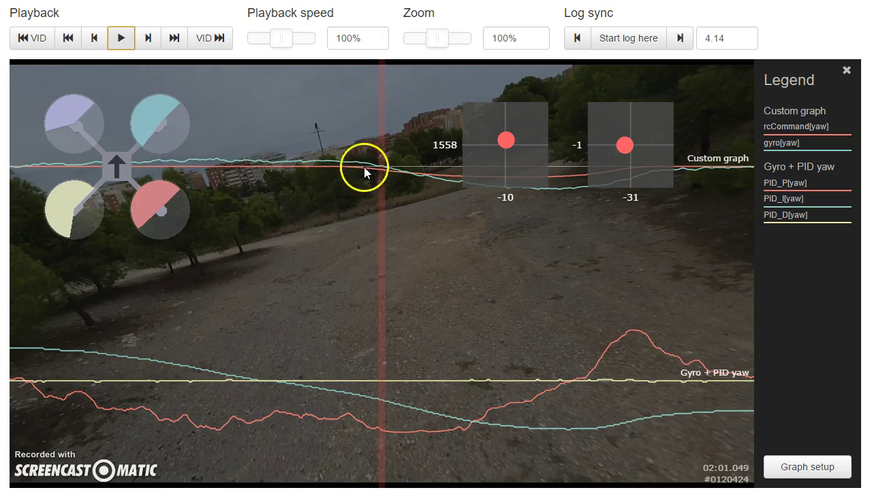
left_click_drag(200, 175, 250, 171)
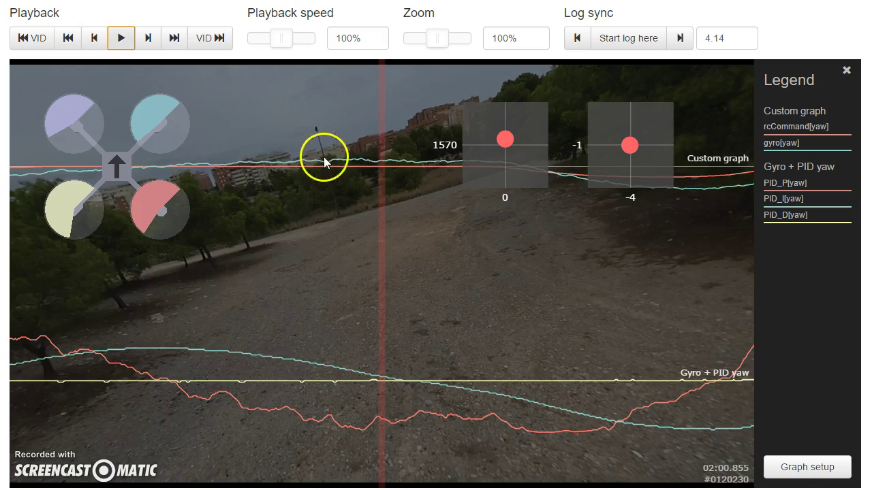
left_click_drag(436, 158, 363, 176)
left_click(370, 174)
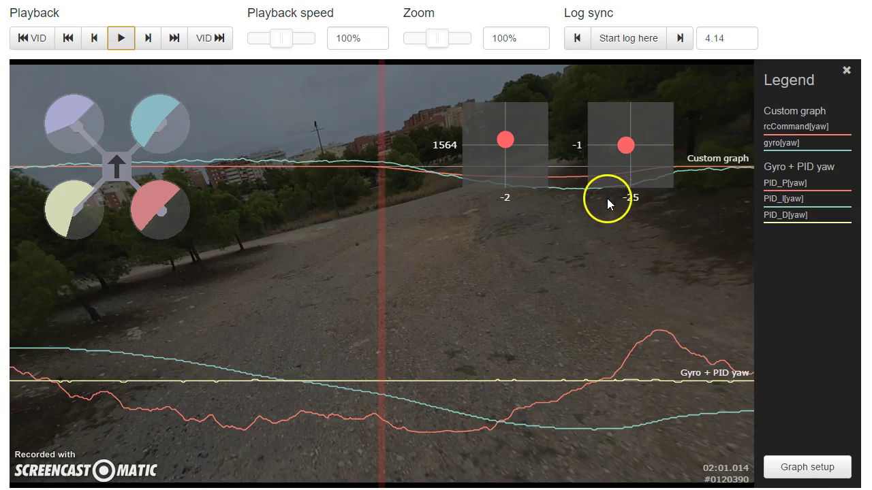
left_click_drag(552, 236, 730, 220)
Step: Rewind the log past 02:00.427 and 02:00.030 back to 01:59.091
left_click(419, 266)
left_click_drag(420, 266, 460, 263)
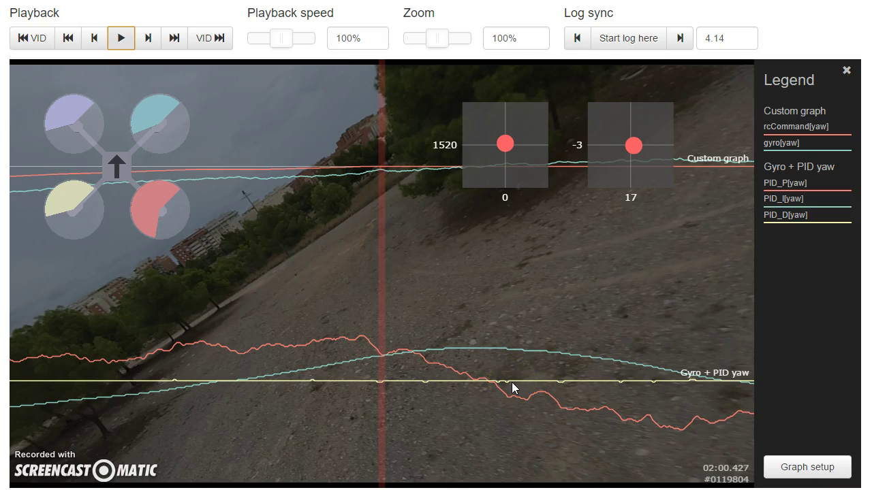
left_click(459, 375)
left_click_drag(346, 384, 840, 327)
left_click(618, 304)
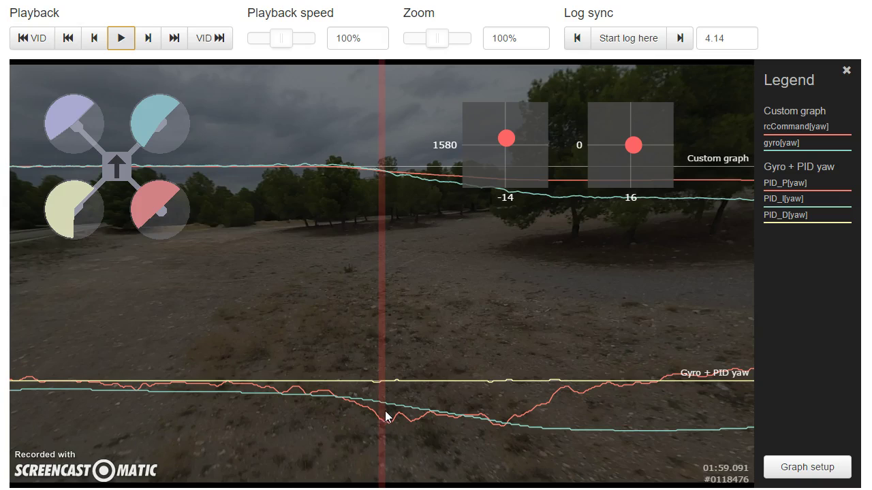
Step: Advance the log through the turn from 01:59.258 to 02:00.273
left_click(400, 408)
left_click_drag(469, 423, 331, 425)
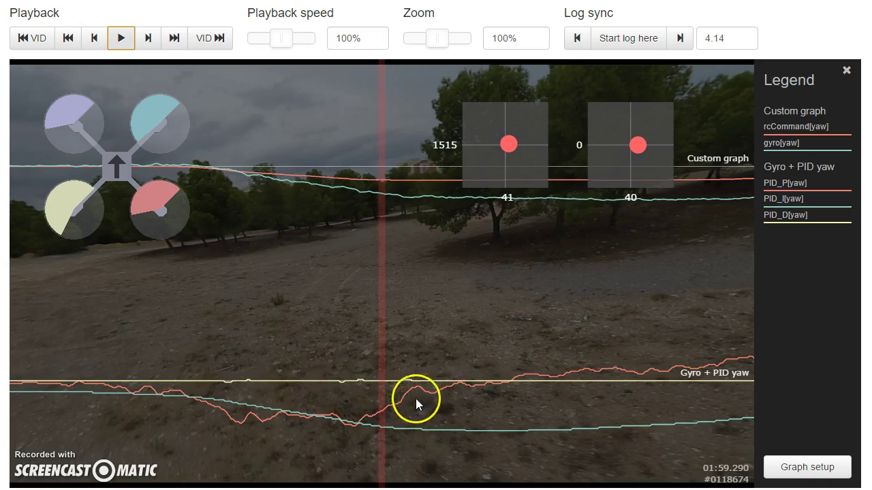
left_click_drag(421, 417, 332, 394)
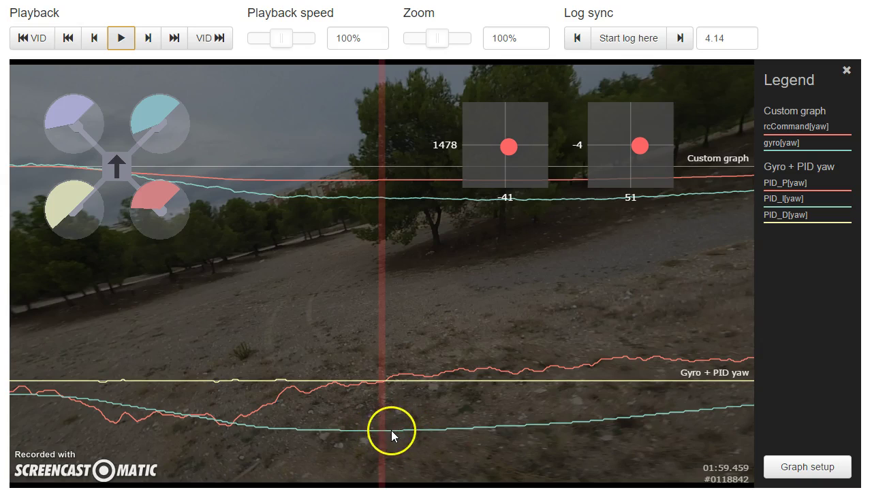
left_click_drag(395, 434, 359, 436)
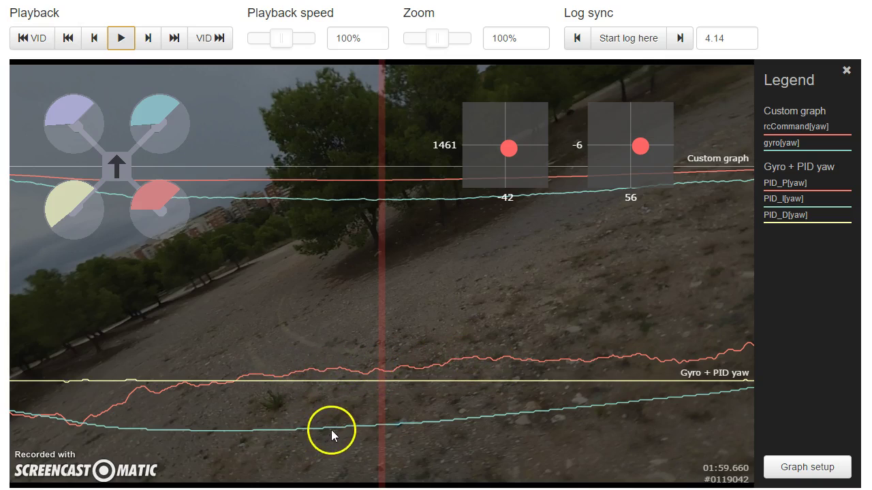
left_click_drag(437, 423, 329, 430)
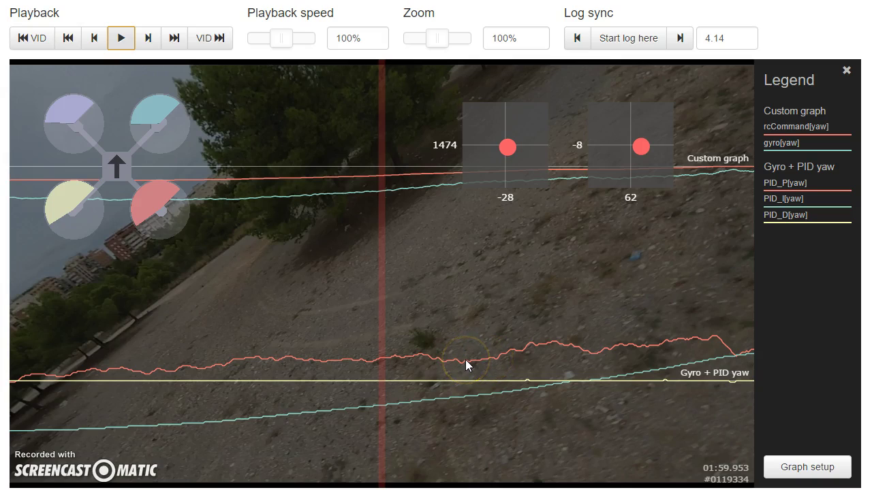
left_click_drag(462, 359, 359, 386)
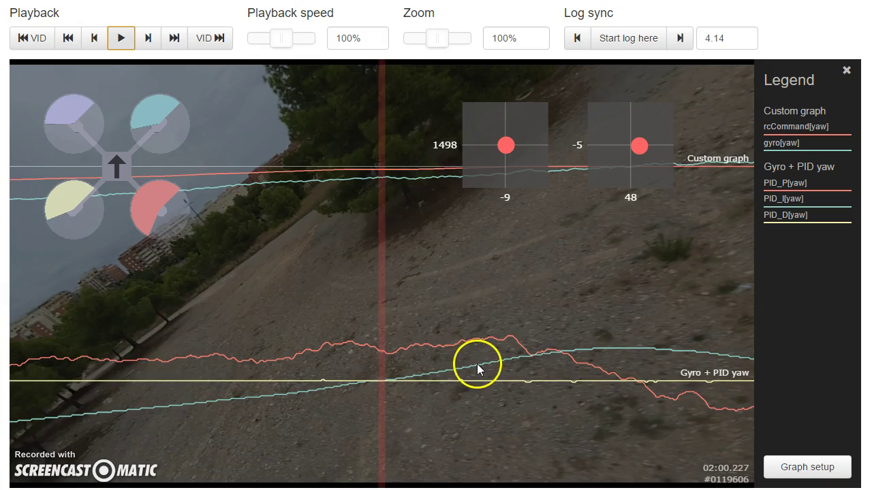
left_click_drag(477, 364, 465, 366)
left_click_drag(463, 239, 469, 251)
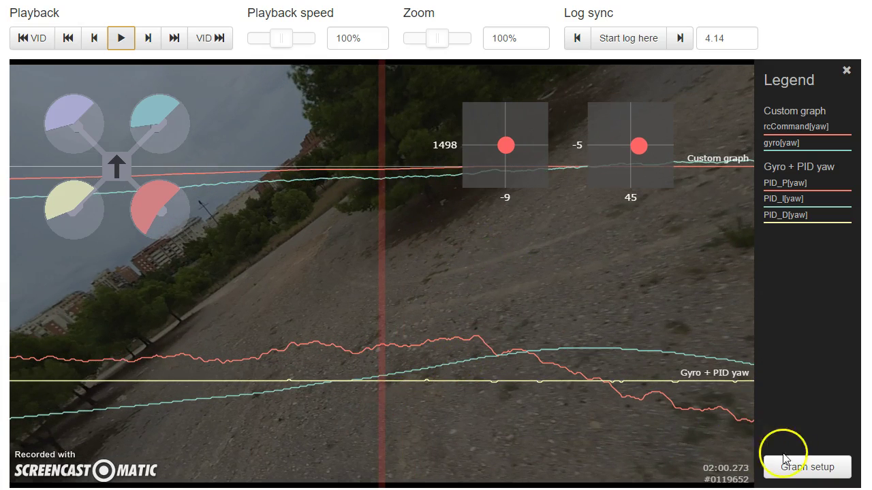
Step: Add a PID_sum[yaw] field to the Gyro + PID yaw graph and save the configuration
left_click(797, 467)
left_click(333, 302)
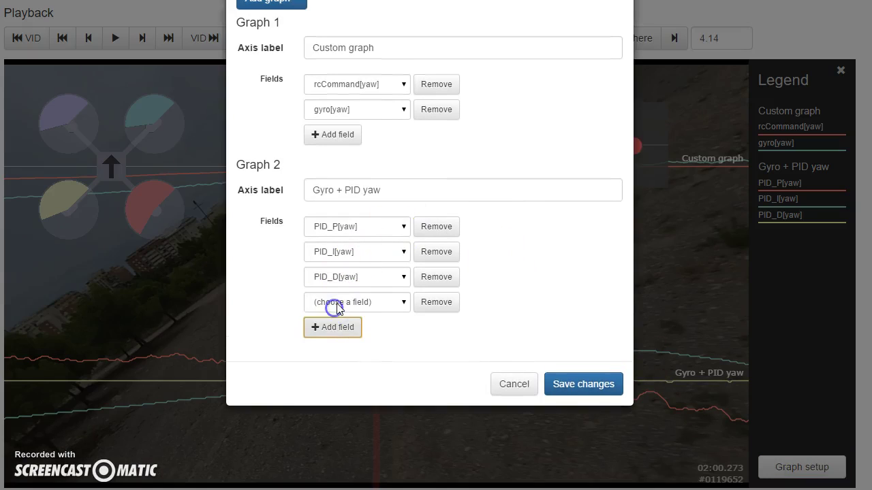
left_click(334, 302)
scroll(356, 398, "down", 3)
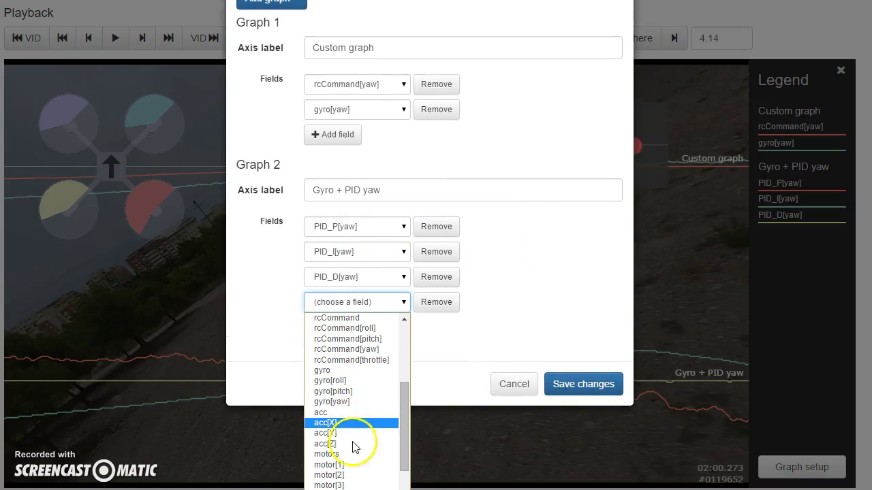
scroll(364, 443, "down", 3)
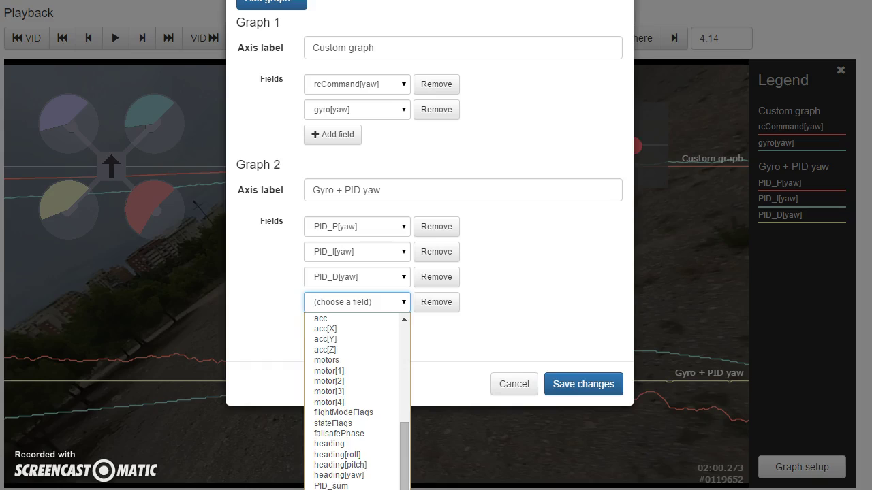
left_click(330, 485)
left_click(568, 384)
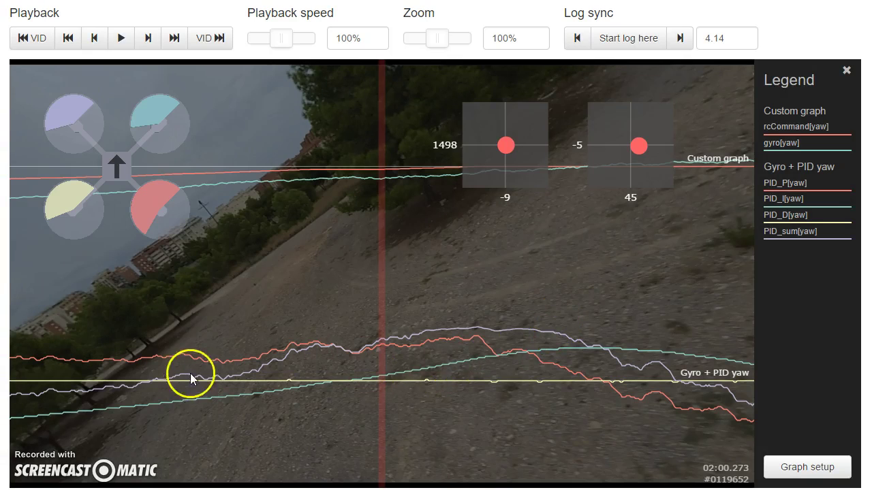
left_click_drag(186, 373, 273, 384)
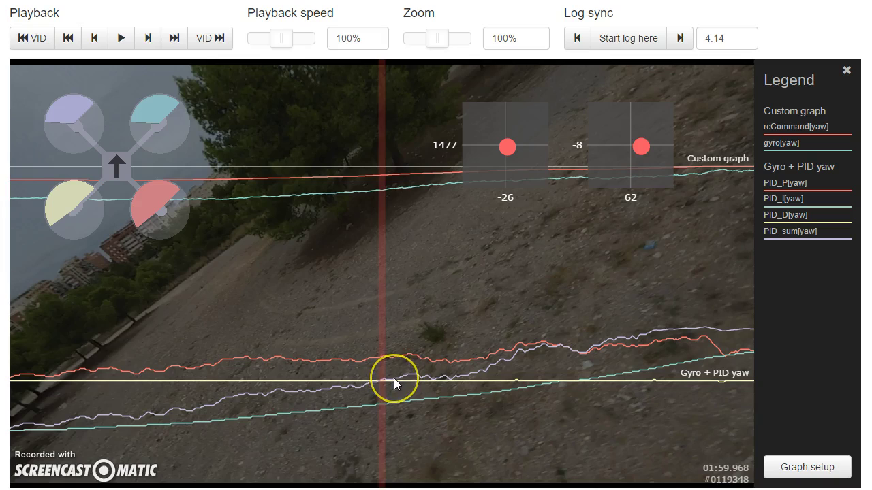
left_click_drag(394, 378, 393, 377)
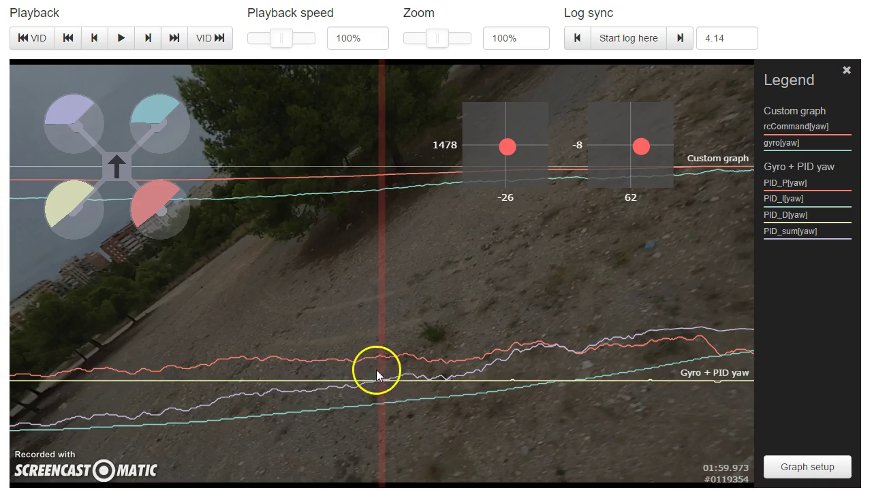
left_click_drag(375, 384, 525, 395)
left_click_drag(420, 403, 317, 415)
left_click_drag(412, 430, 551, 425)
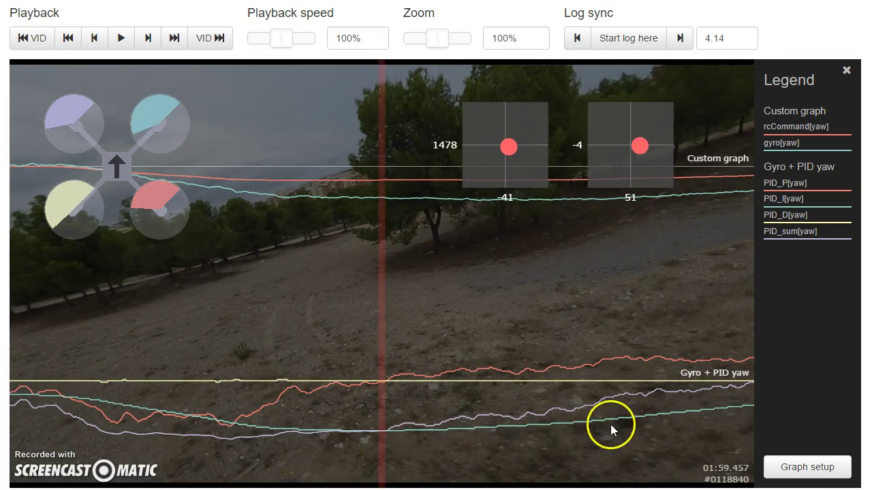
left_click_drag(479, 420, 285, 468)
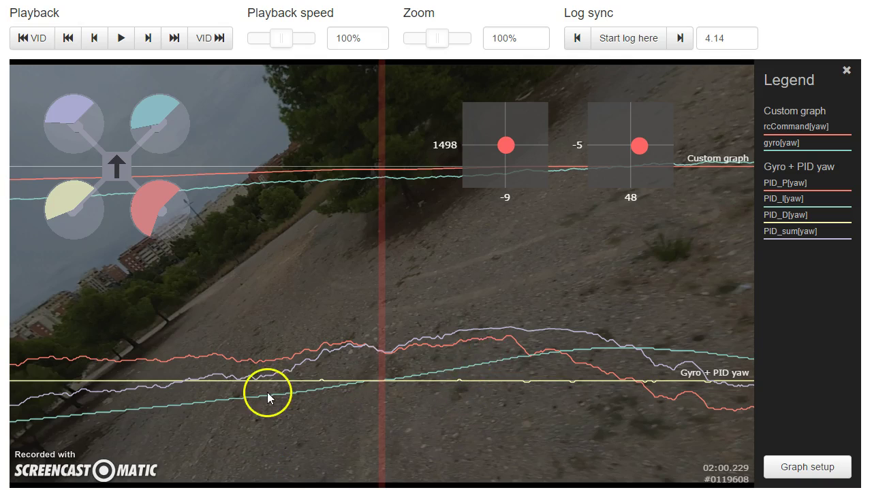
Step: Scrub the turn back and forth between 01:59.968 and 02:00.595, settling near 02:00.026
left_click_drag(268, 396, 358, 396)
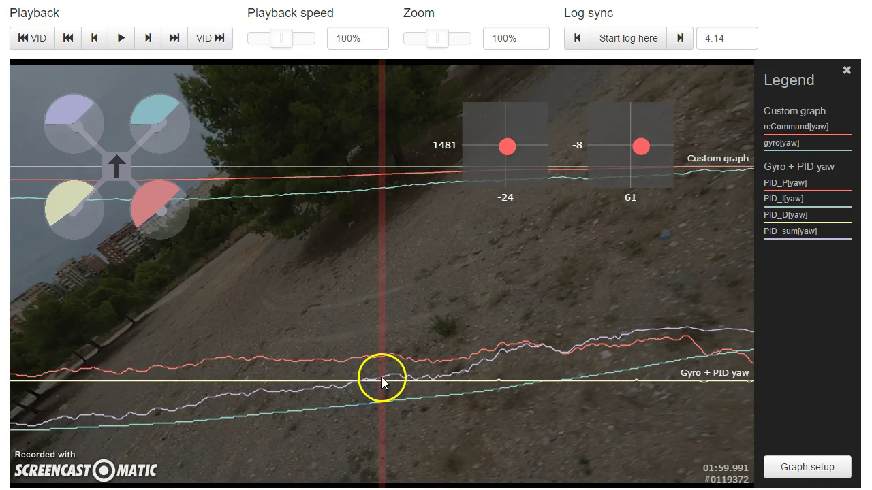
left_click_drag(385, 377, 200, 382)
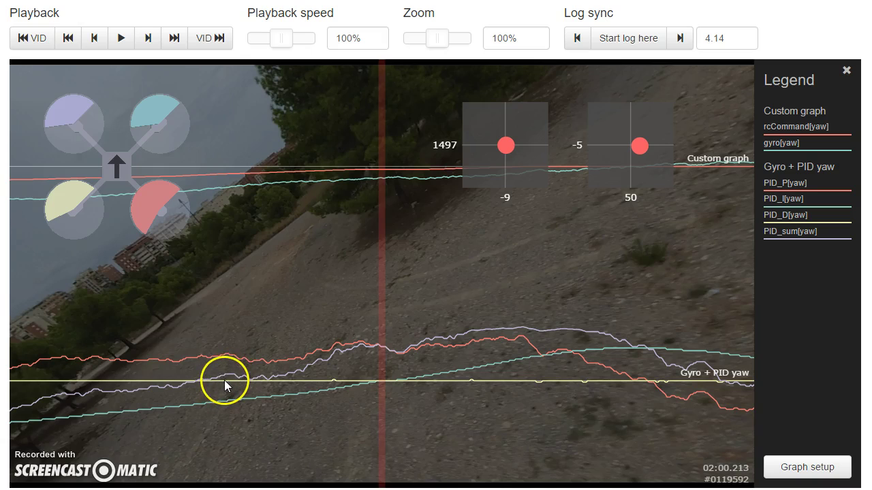
left_click_drag(224, 380, 256, 397)
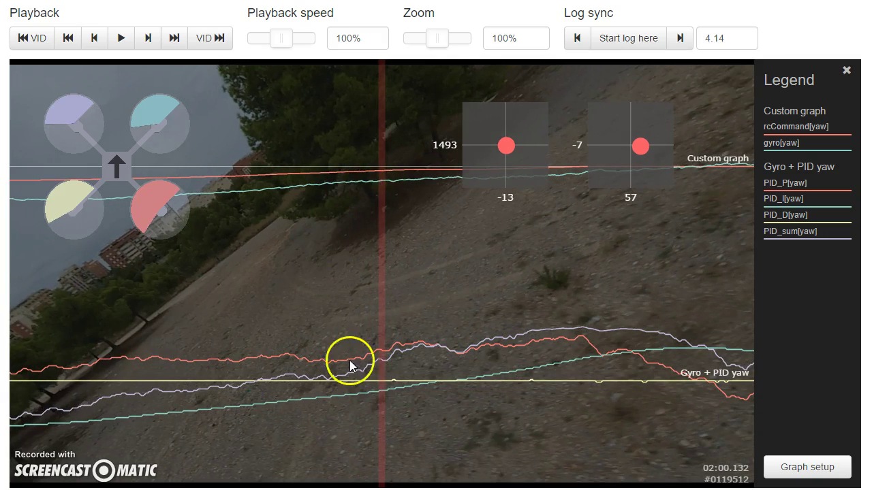
left_click_drag(349, 361, 410, 360)
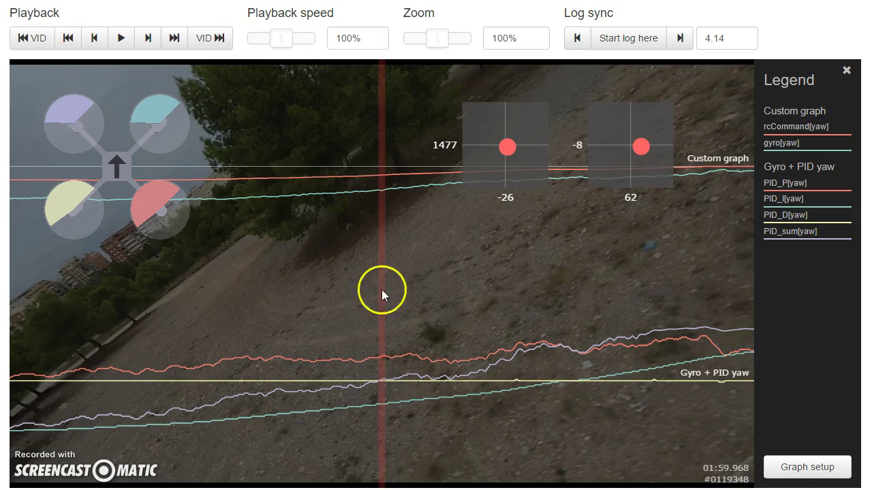
left_click_drag(408, 371, 341, 381)
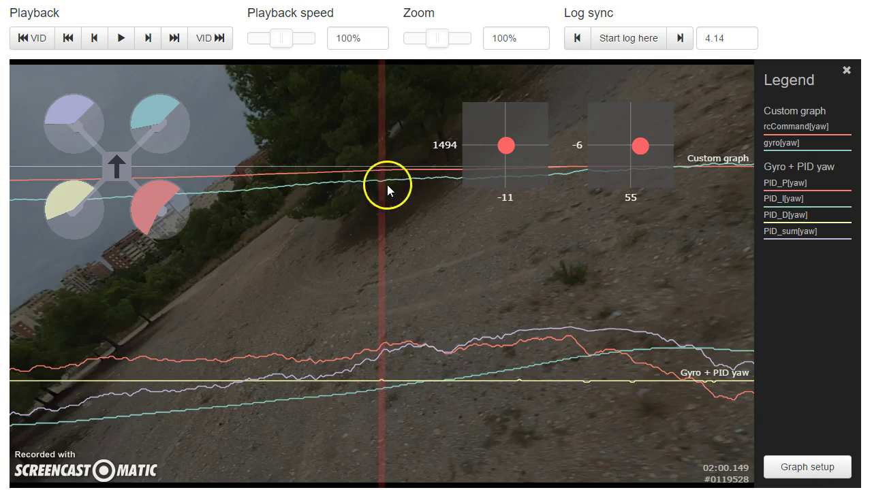
left_click_drag(394, 179, 271, 216)
left_click_drag(271, 267, 293, 254)
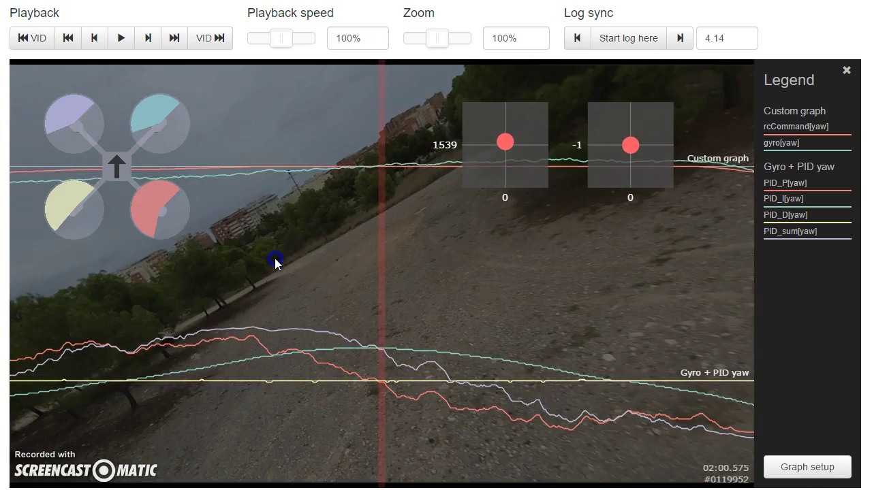
left_click_drag(277, 259, 577, 292)
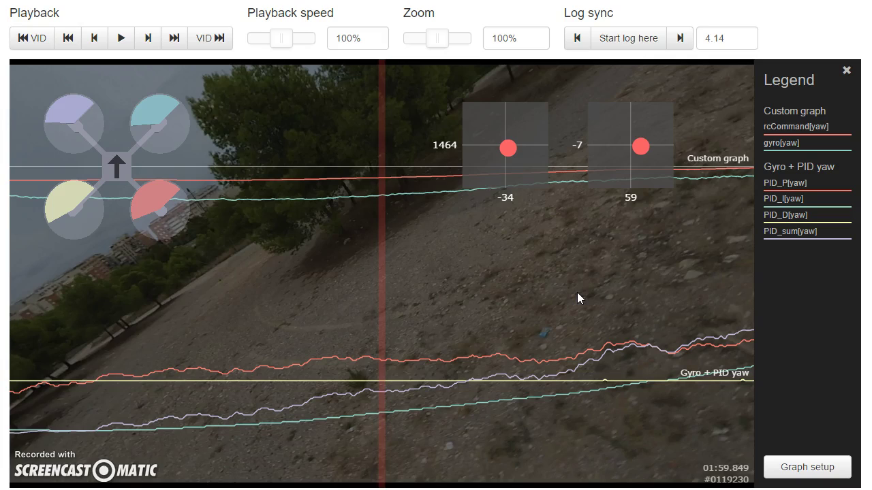
Step: Scrub back to 01:59.194, then back and forth through the turn to 01:59.971
left_click_drag(577, 293, 710, 345)
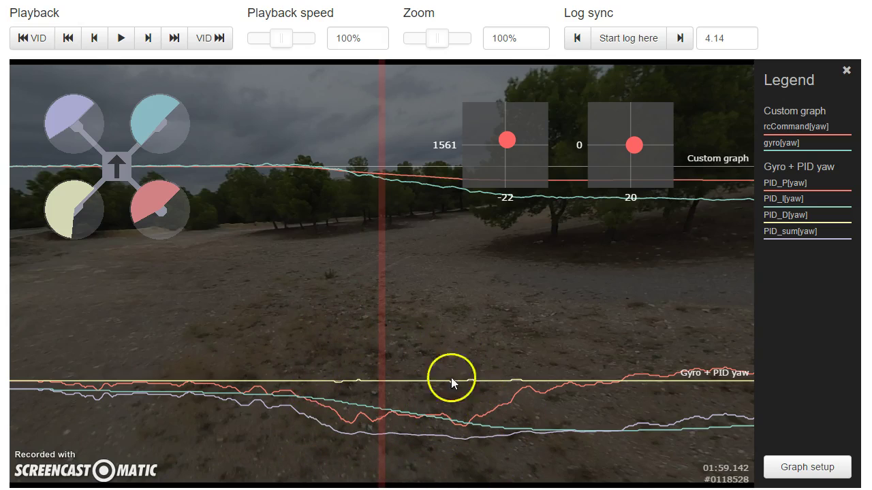
left_click(389, 460)
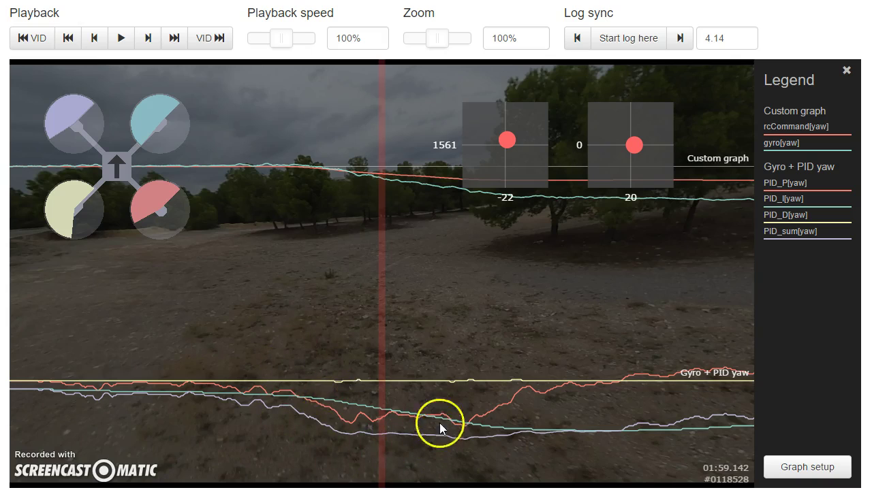
left_click_drag(468, 439, 156, 400)
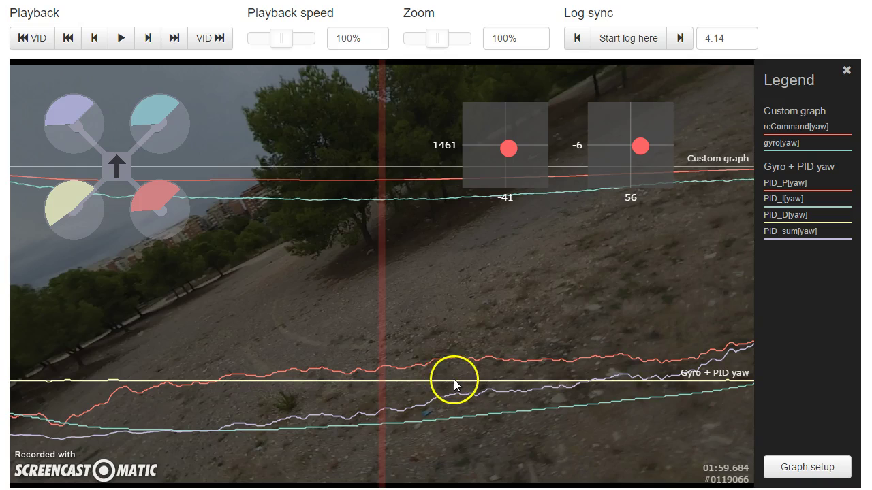
left_click_drag(585, 373, 466, 358)
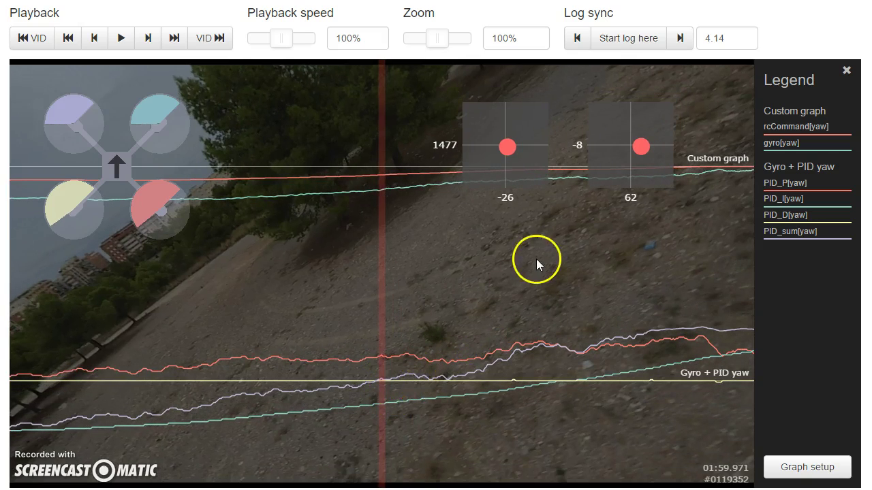
Step: Scrub repeatedly between 01:59.389 and 02:00.577, finishing back at 01:59.258
left_click(478, 271)
left_click_drag(478, 273, 312, 313)
left_click_drag(318, 261, 514, 292)
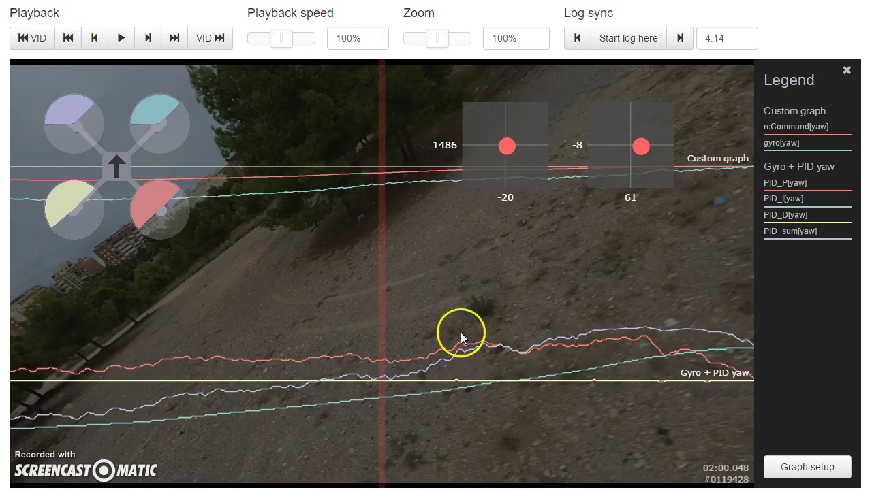
left_click_drag(442, 352, 468, 403)
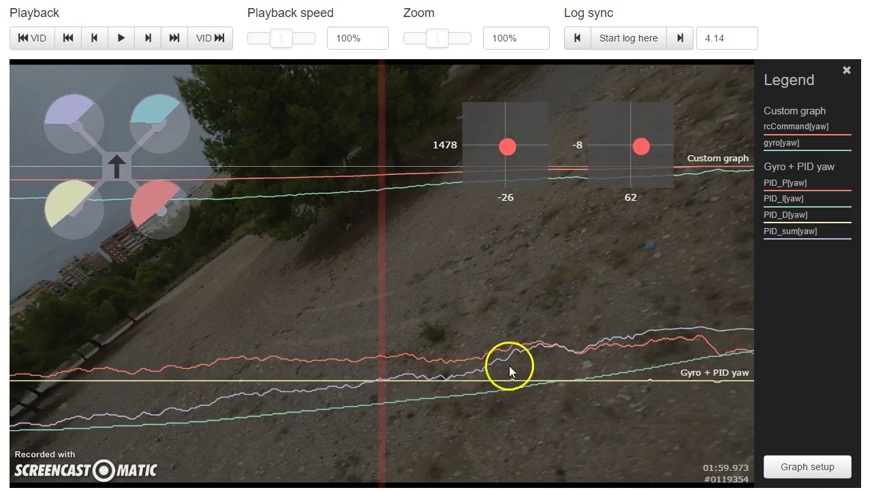
left_click_drag(542, 349, 402, 359)
left_click_drag(446, 200, 402, 179)
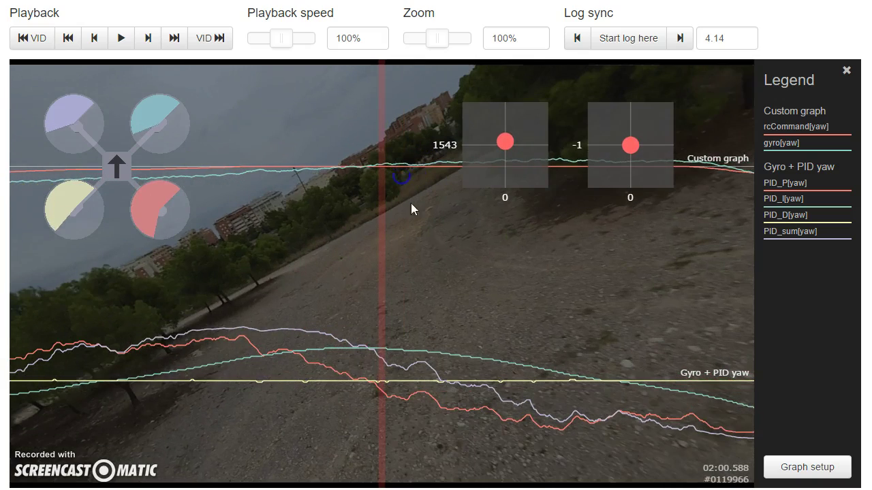
left_click_drag(431, 246, 662, 287)
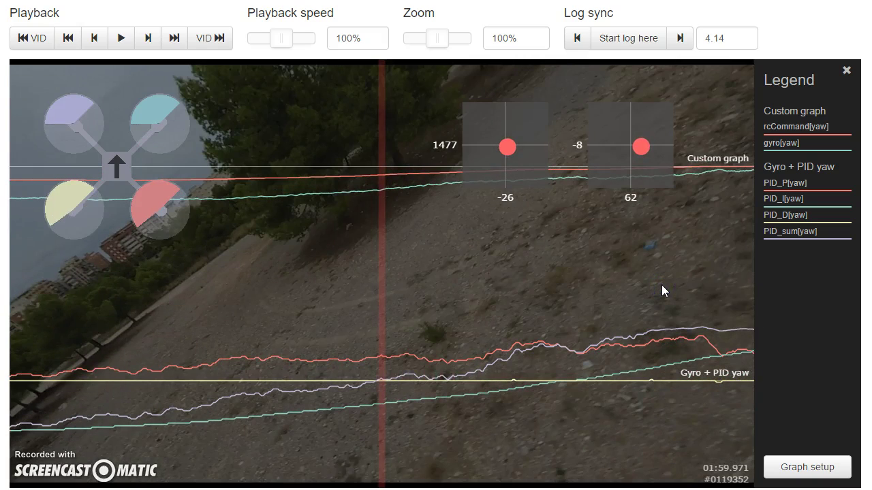
left_click_drag(661, 285, 609, 311)
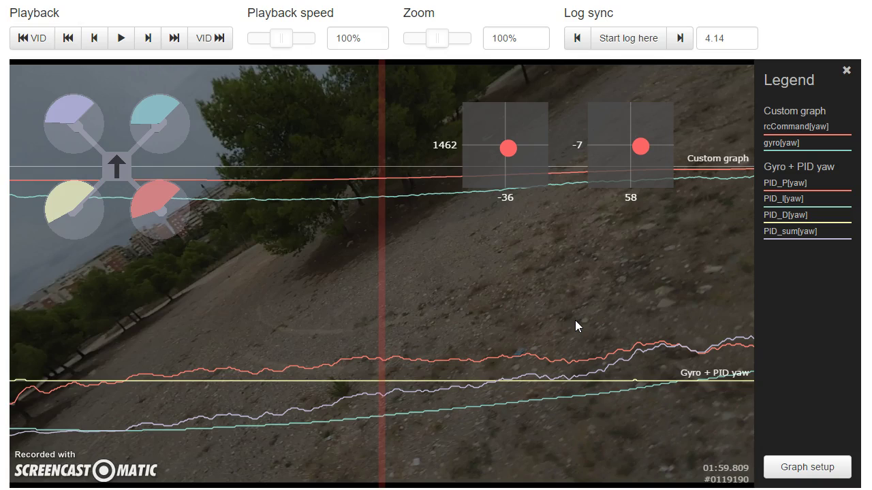
left_click_drag(575, 326, 344, 361)
left_click_drag(249, 381, 475, 387)
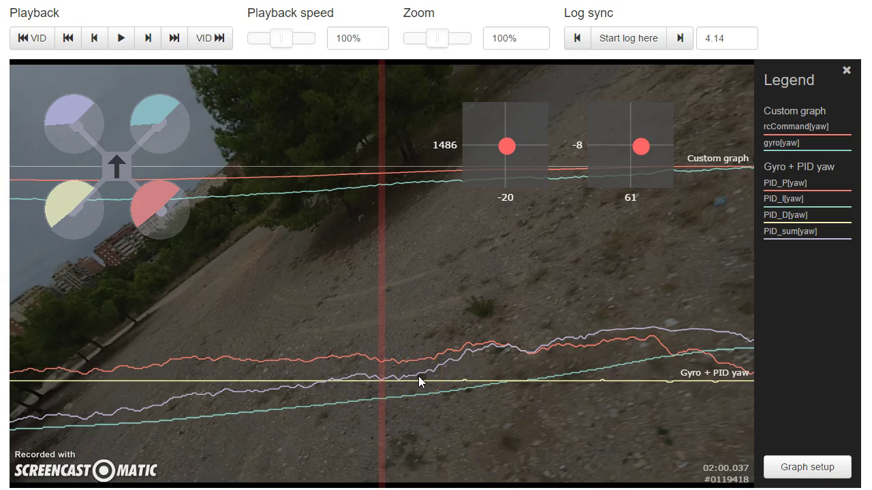
left_click_drag(411, 378, 696, 369)
left_click(620, 354)
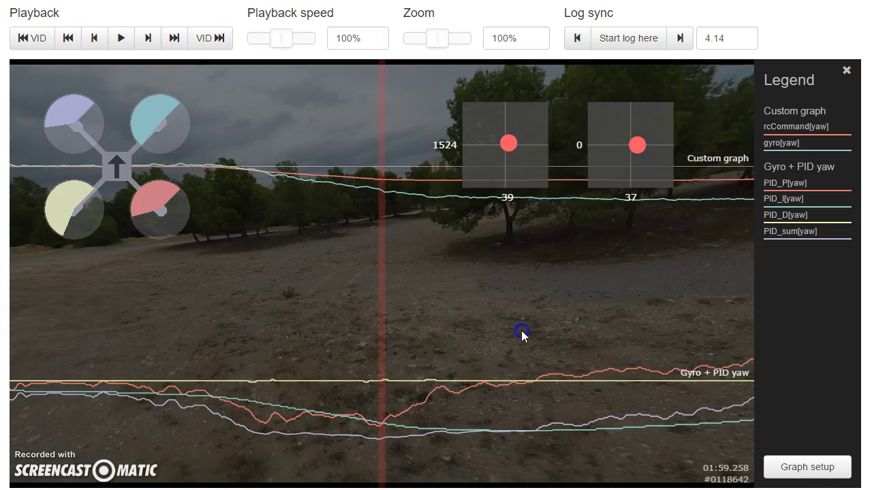
left_click_drag(522, 333, 541, 333)
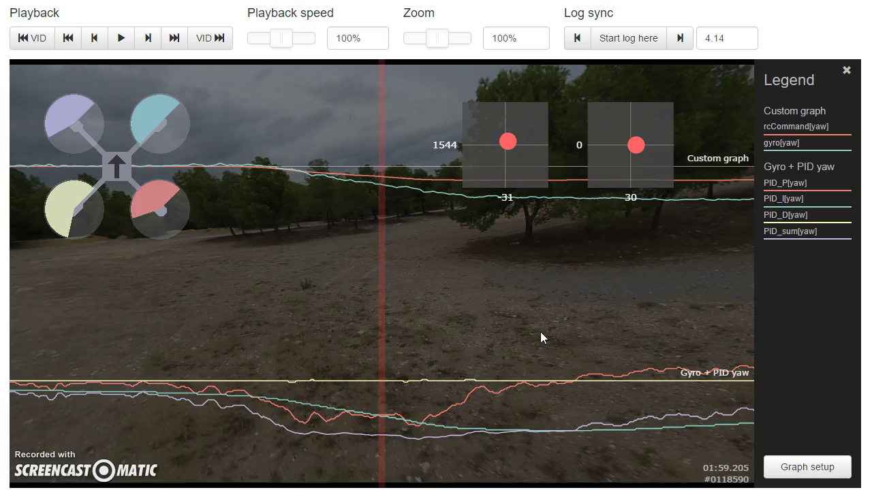